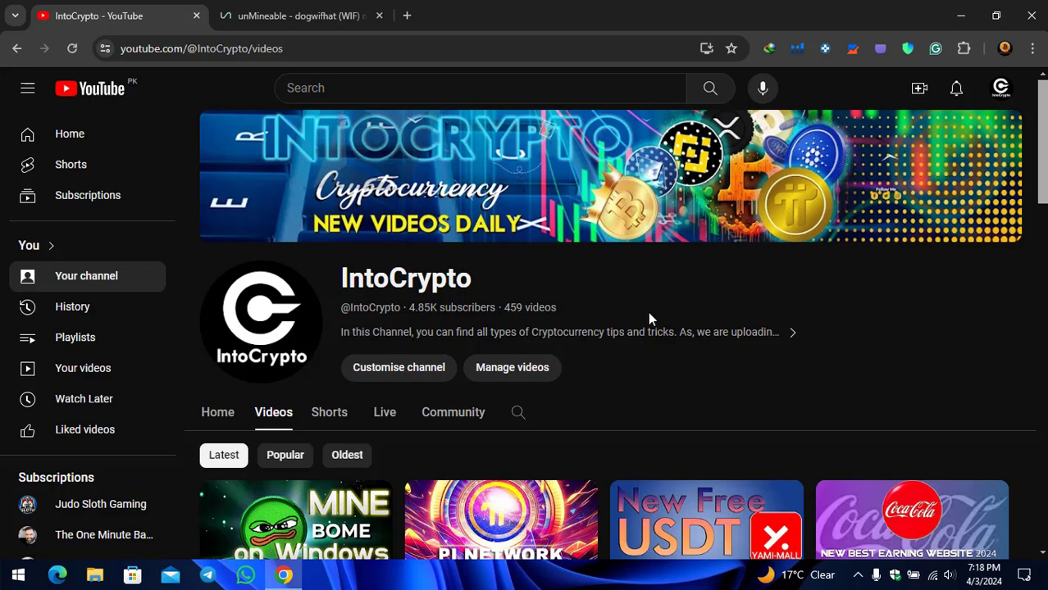
# - Visit the unMiner getting-started page, return to the WIF page's coin search, then minimize Chrome
pyautogui.click(262, 19)
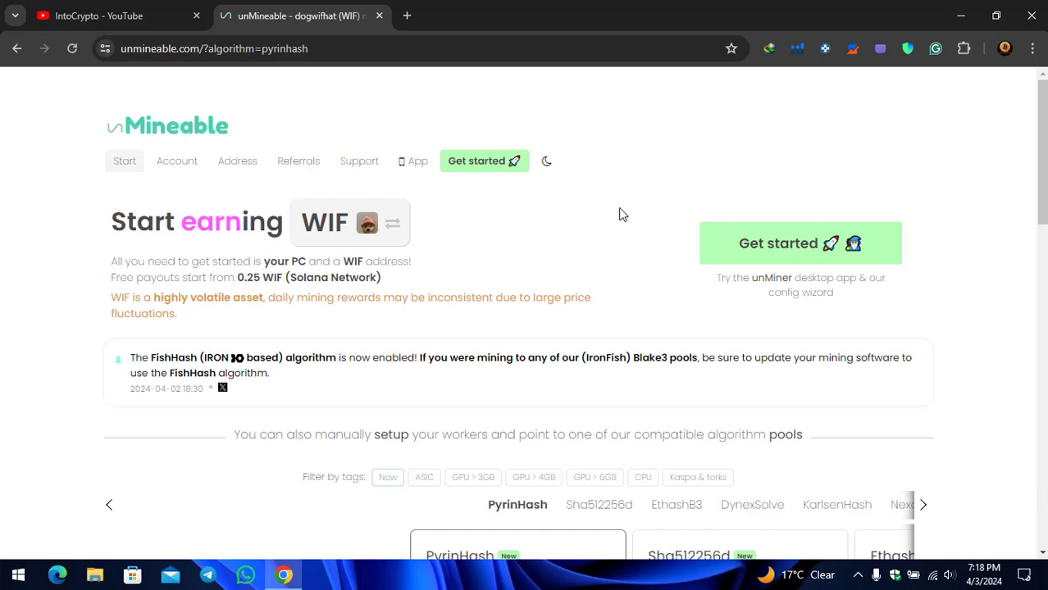
pyautogui.click(485, 164)
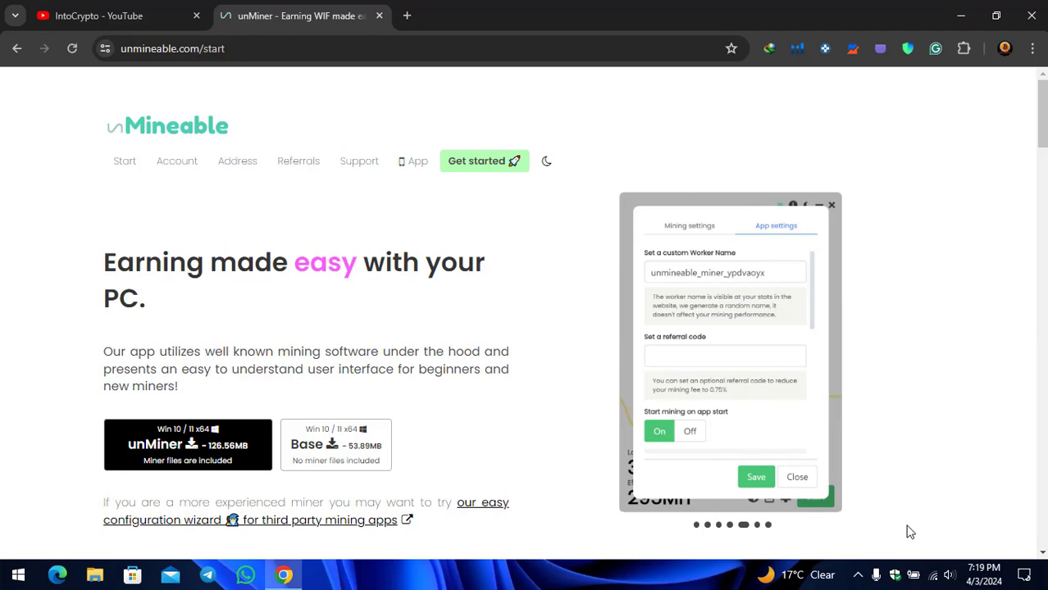
pyautogui.click(17, 49)
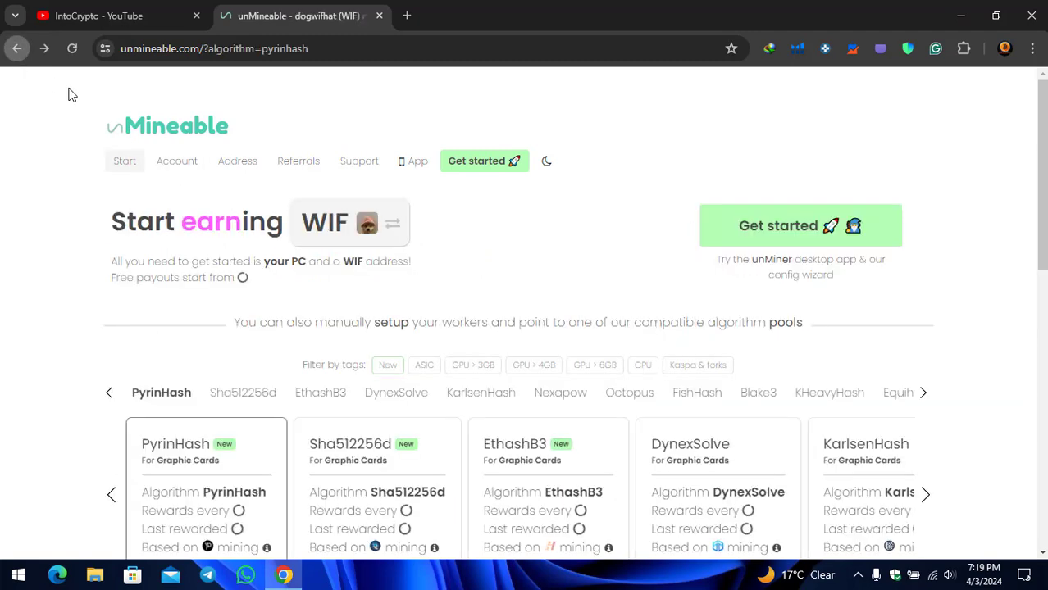
pyautogui.click(334, 238)
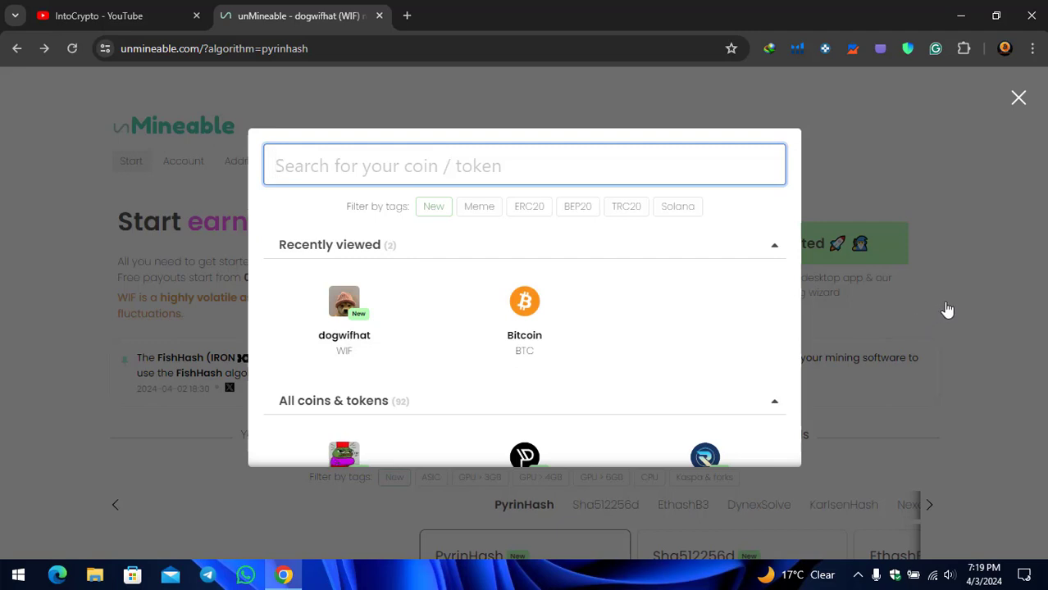
pyautogui.click(958, 12)
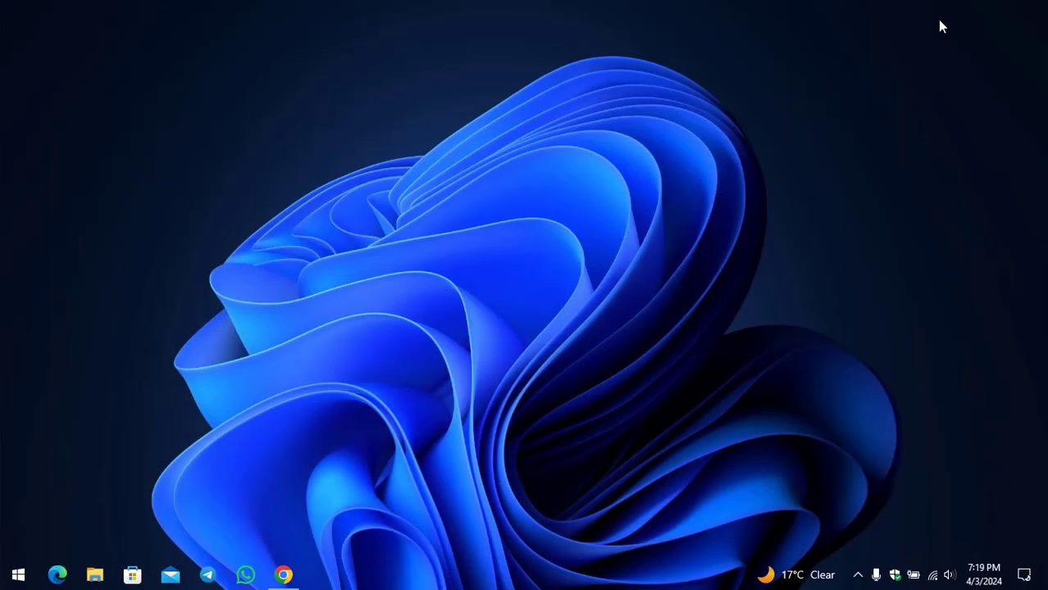
# - Launch unMiner from the Start menu and continue past the news to Etchash hardware detection
pyautogui.click(18, 575)
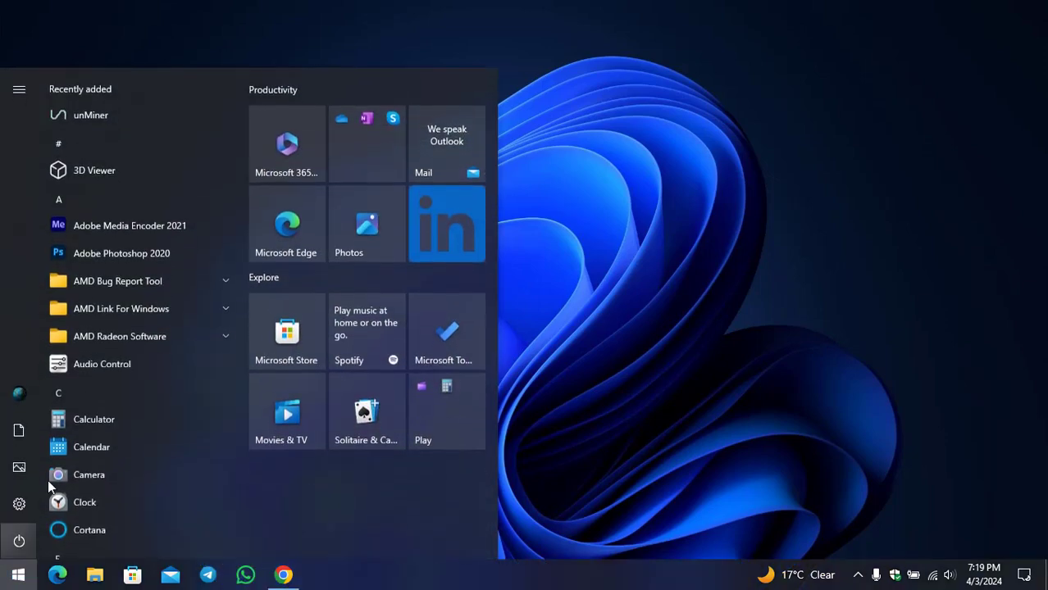
pyautogui.click(121, 117)
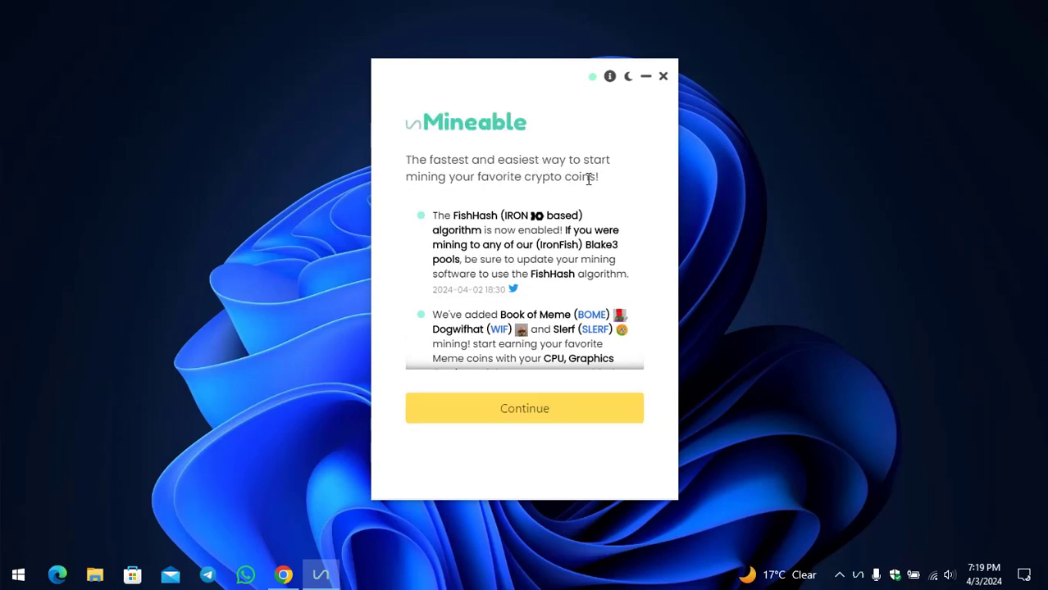
pyautogui.scroll(-5, 580, 300)
pyautogui.scroll(-10, 580, 299)
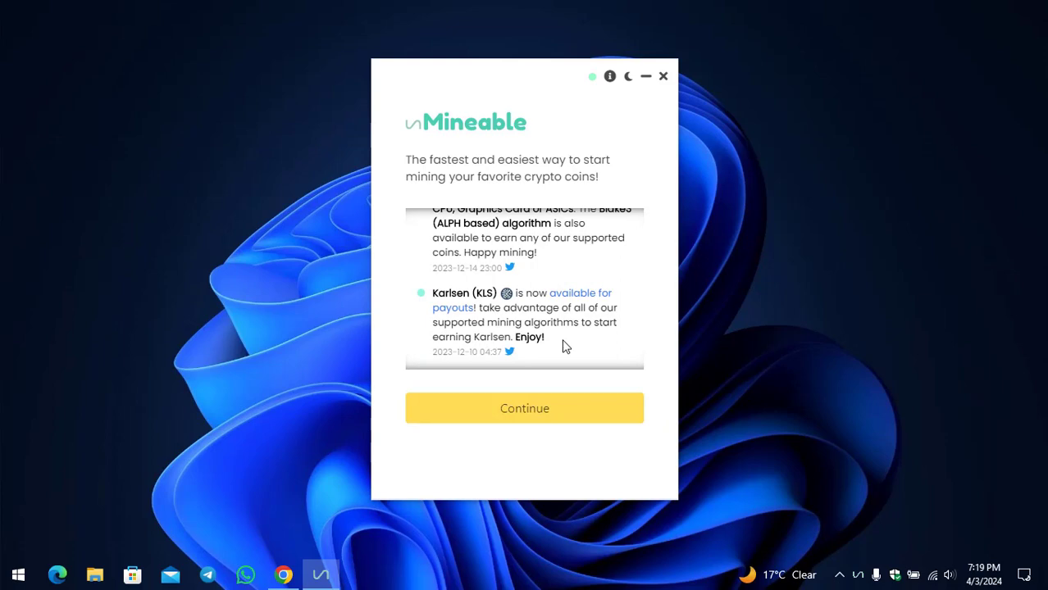
pyautogui.scroll(-10, 559, 305)
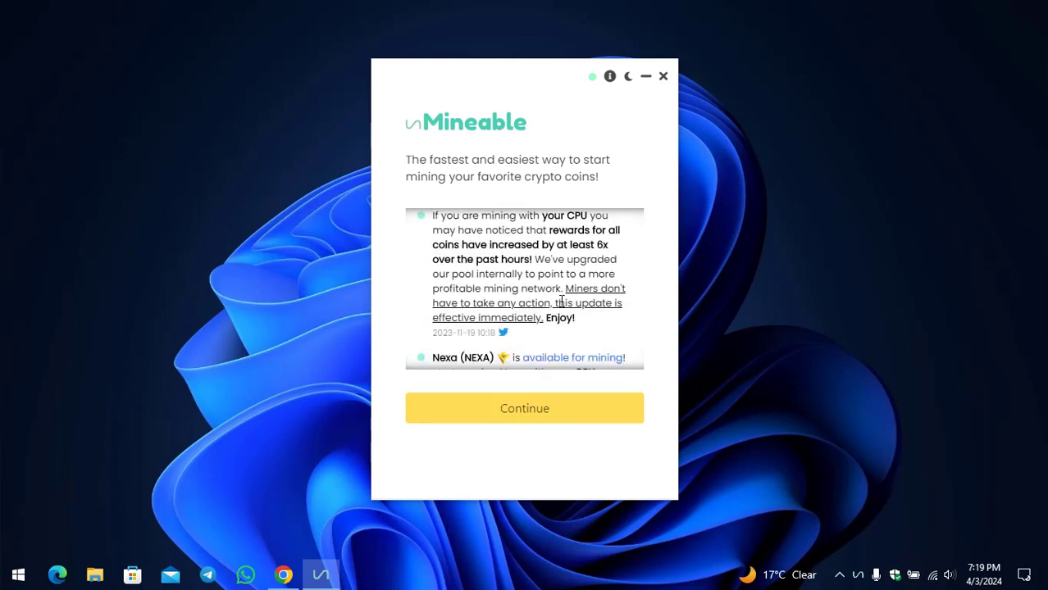
pyautogui.scroll(-5, 562, 307)
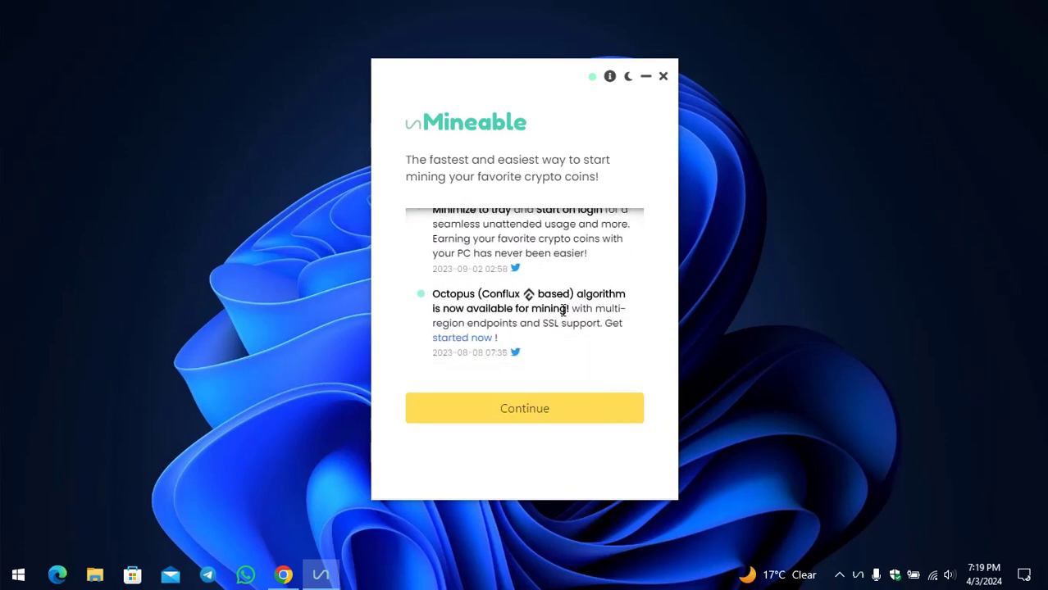
pyautogui.click(572, 418)
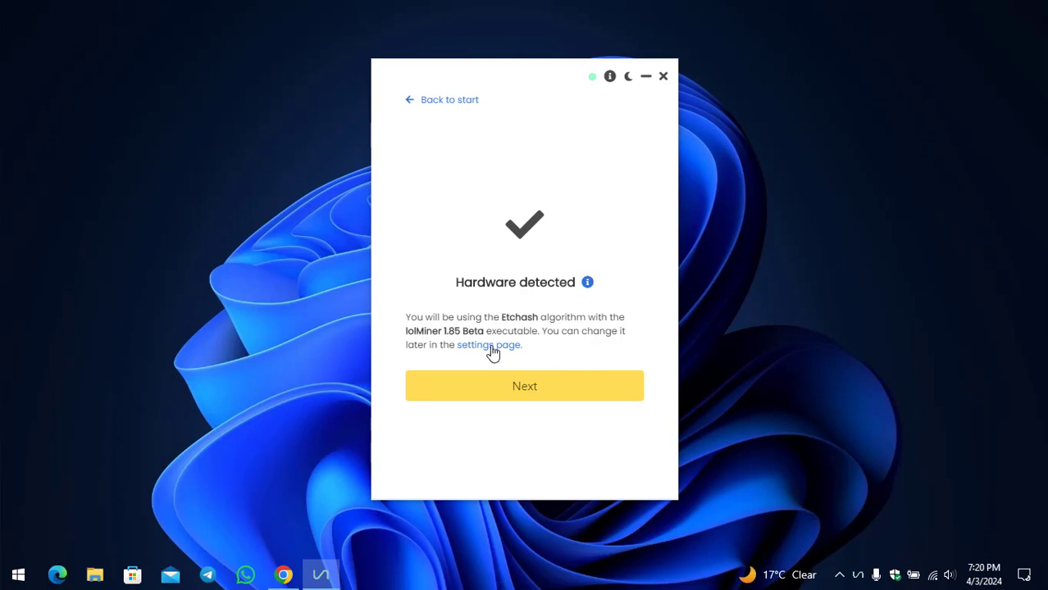
# - Accept the detected Etchash algorithm with lolMiner and move on to coin selection
pyautogui.doubleClick(433, 331)
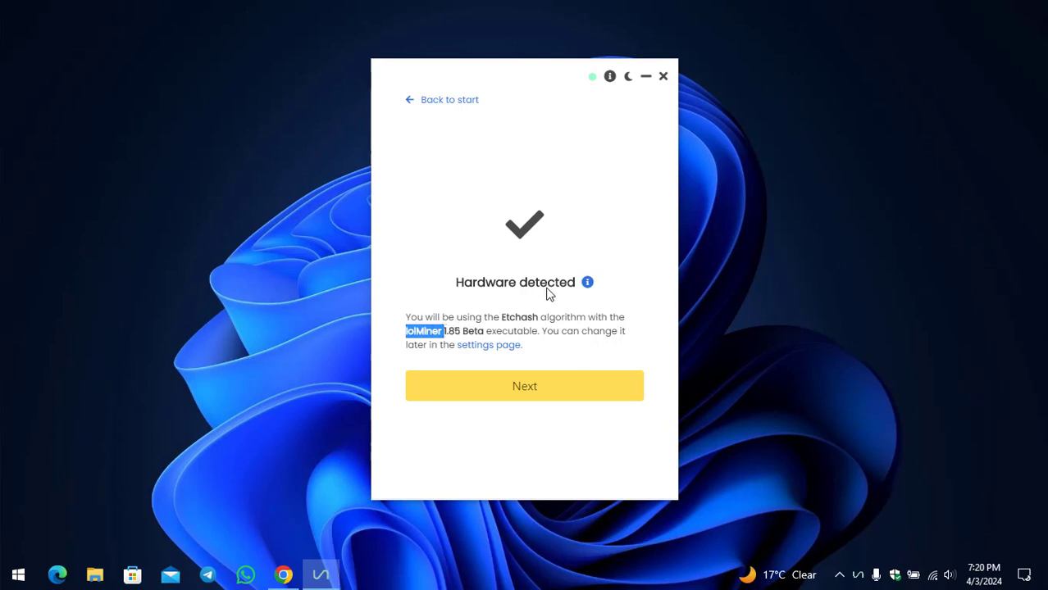
pyautogui.click(539, 363)
pyautogui.click(534, 390)
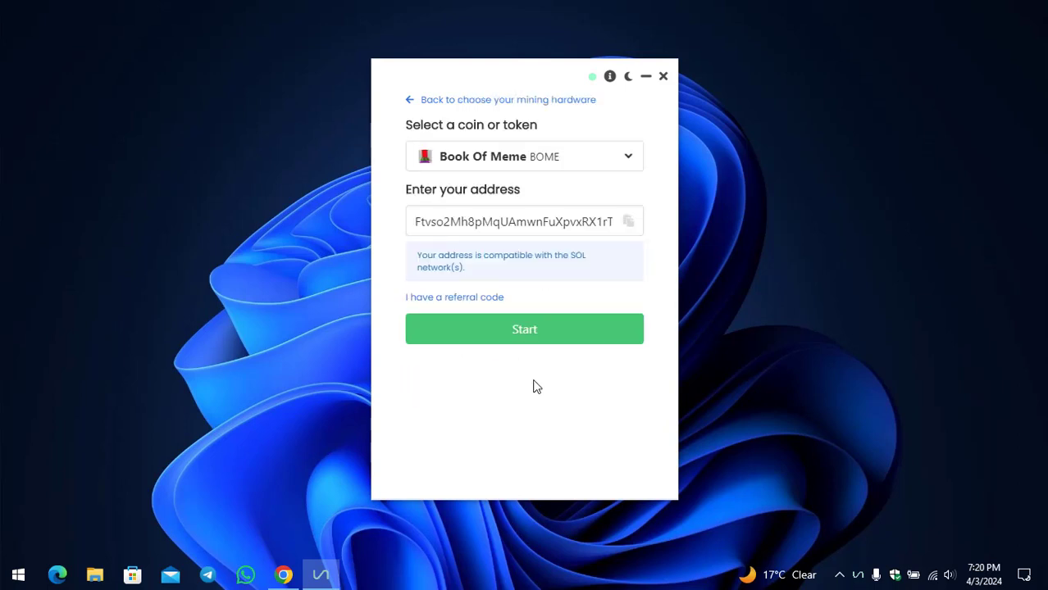
# - Choose dogwifhat (WIF) as the coin and delete the prefilled payout address
pyautogui.click(537, 163)
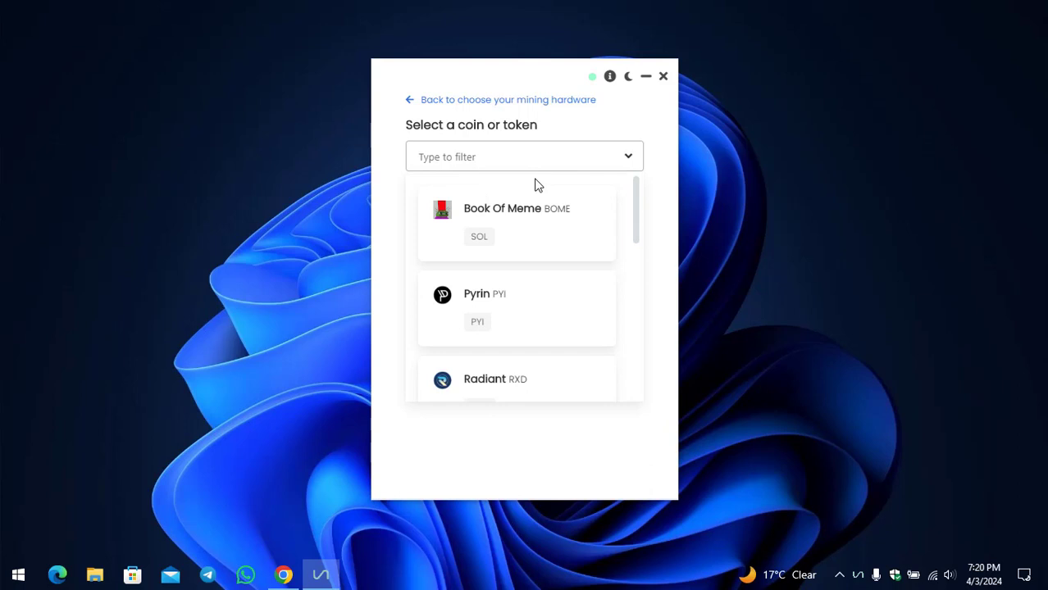
pyautogui.write('wif')
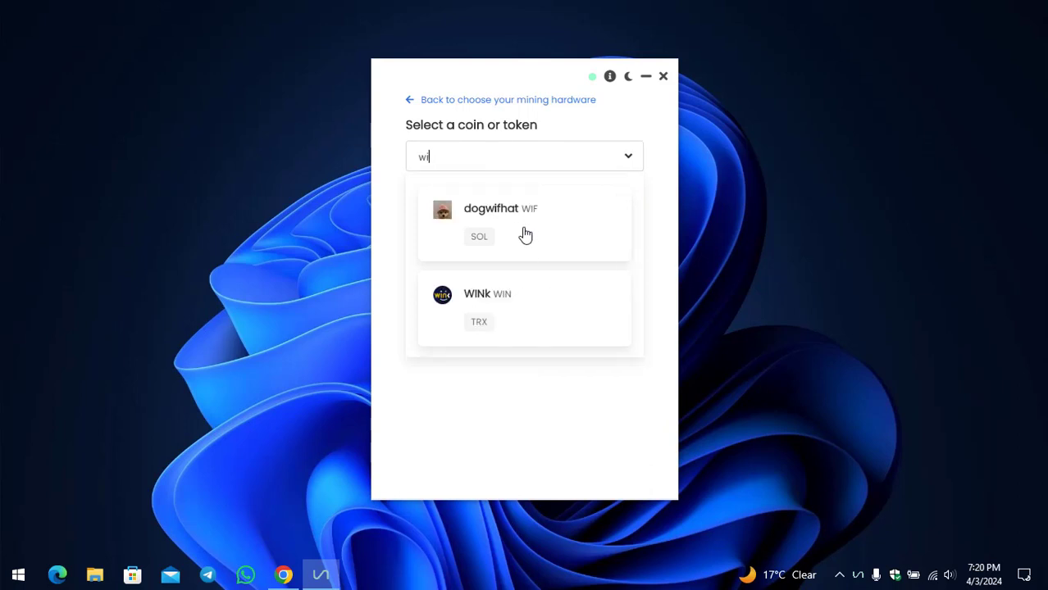
pyautogui.click(548, 229)
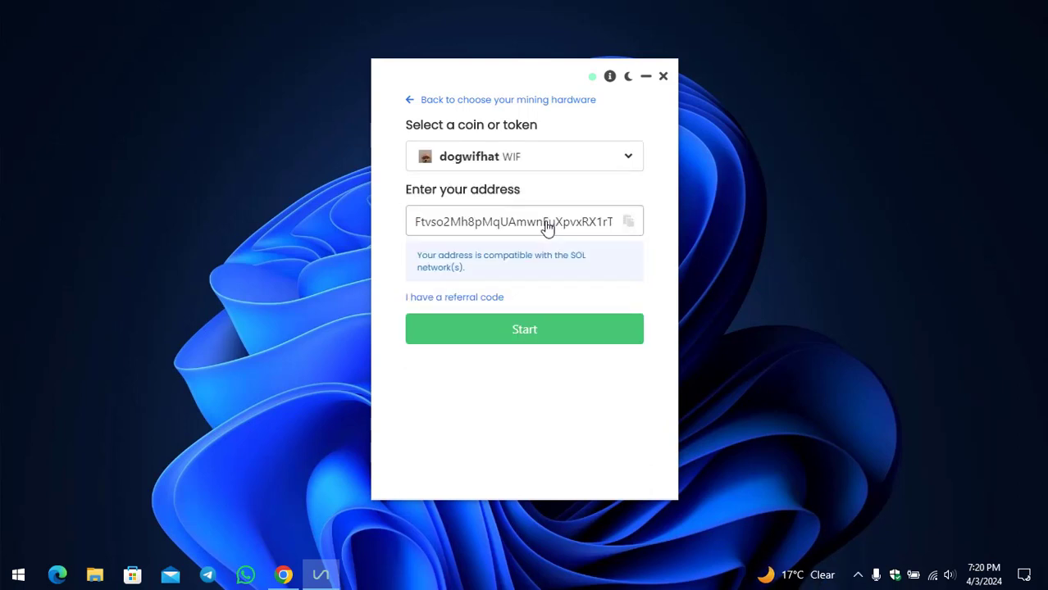
pyautogui.doubleClick(549, 230)
pyautogui.press('BackSpace')
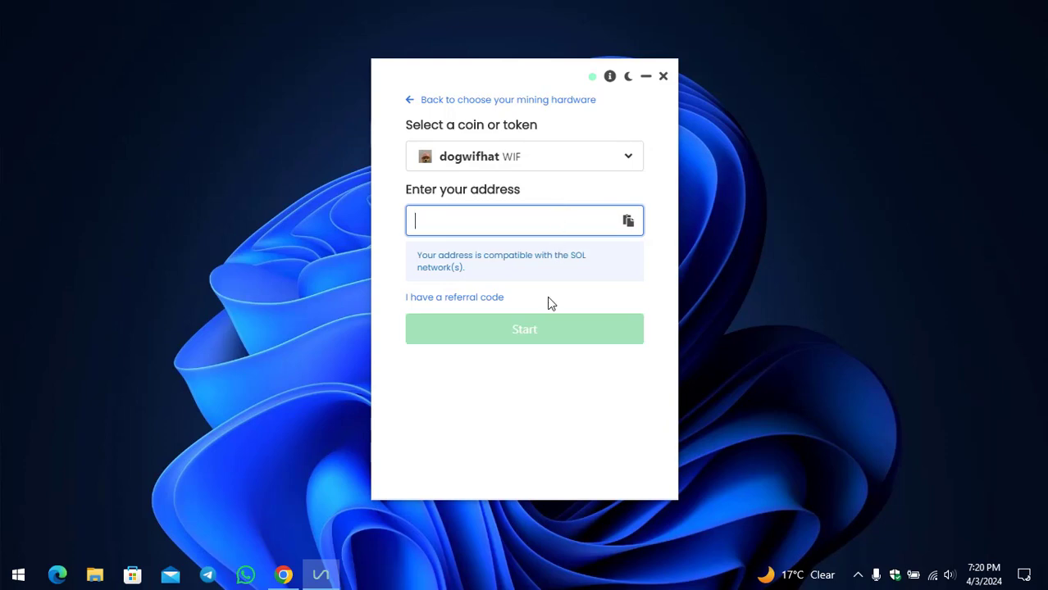
# - Bring Chrome back and open the WIF token in the Trust Wallet extension
pyautogui.click(285, 575)
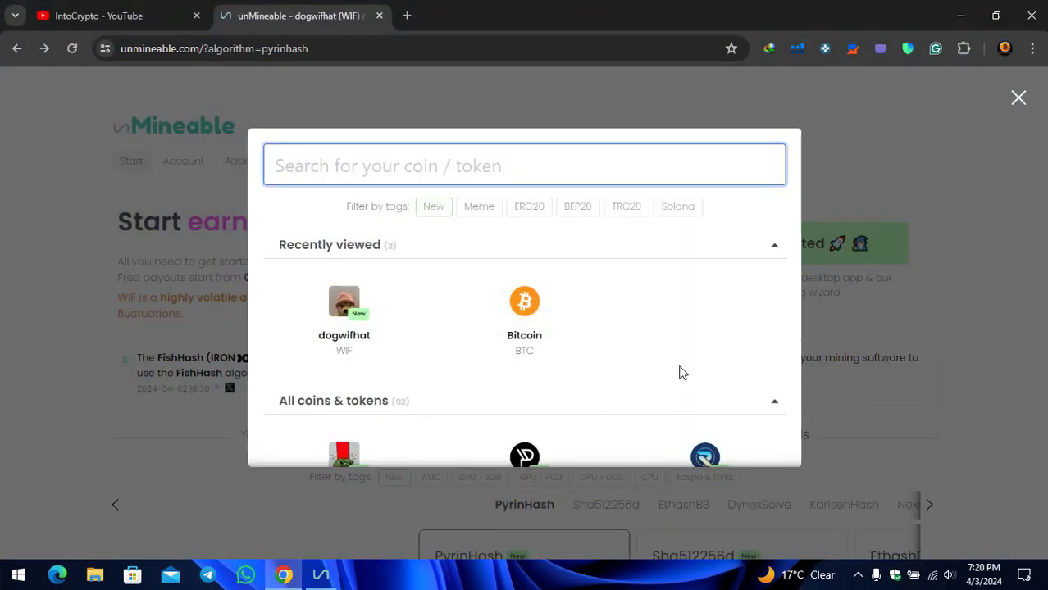
pyautogui.click(909, 54)
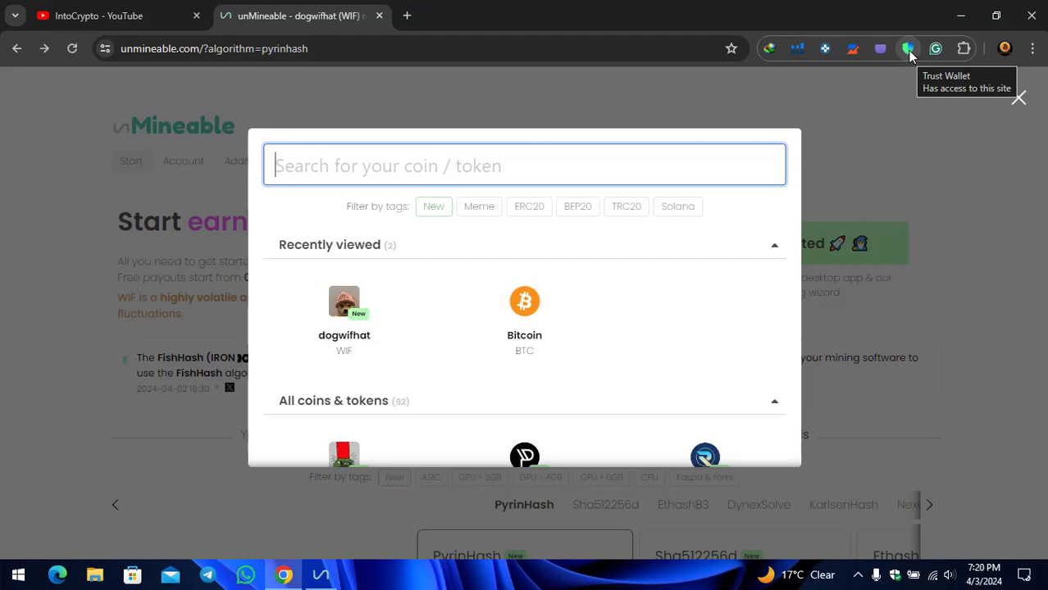
pyautogui.click(908, 51)
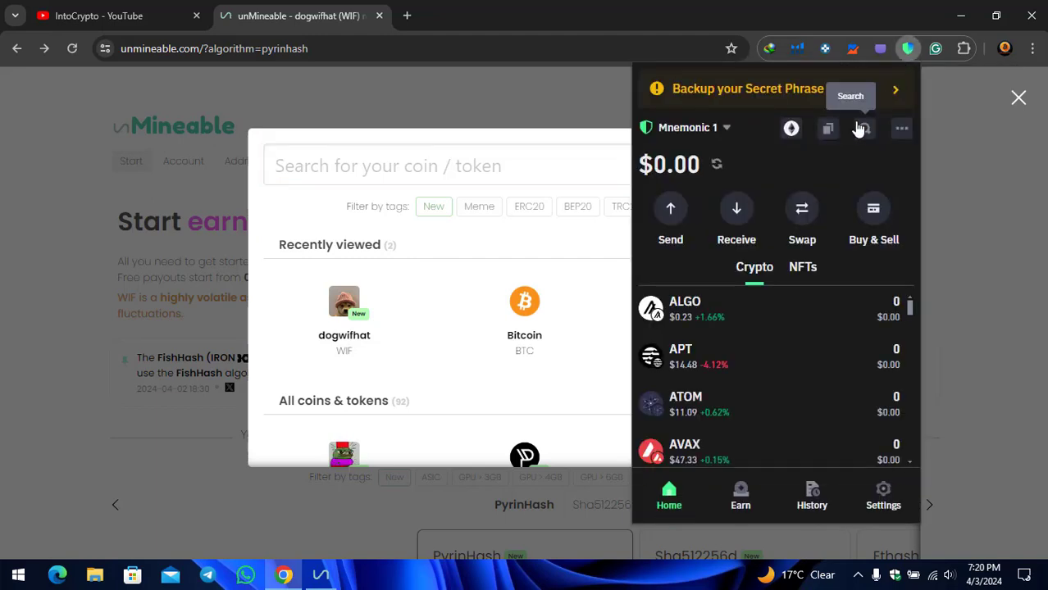
pyautogui.click(863, 131)
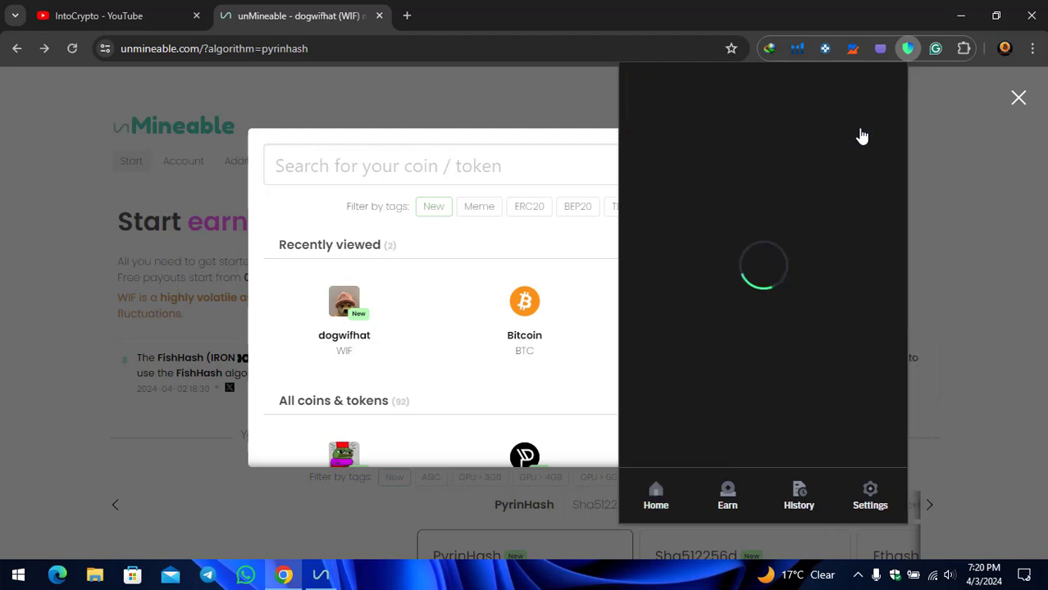
pyautogui.write('wif')
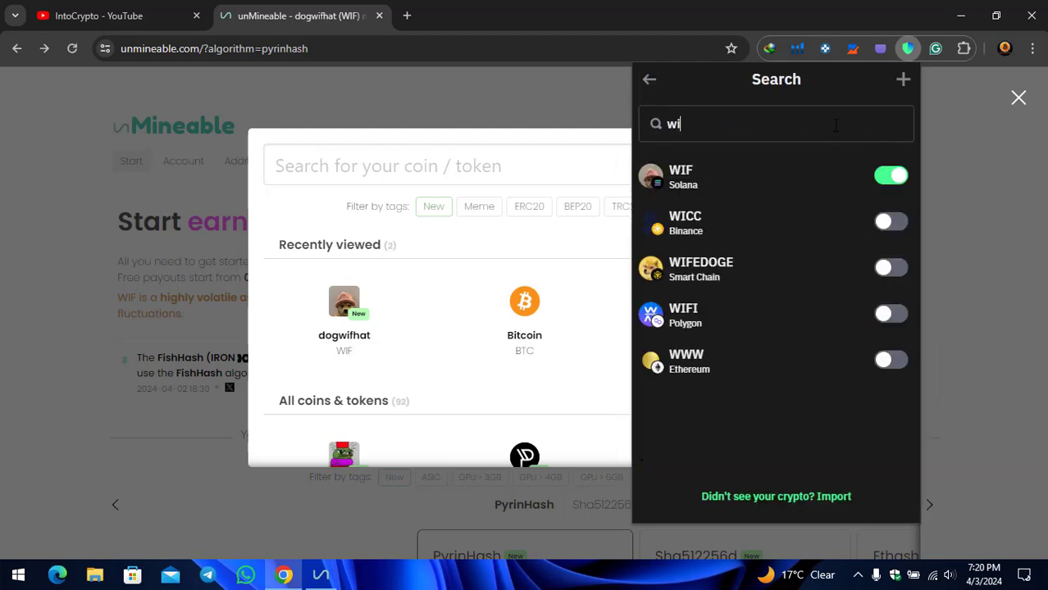
pyautogui.click(760, 179)
# - Copy the WIF Solana receive address, skipping the backup reminder, and return to unMiner
pyautogui.click(779, 238)
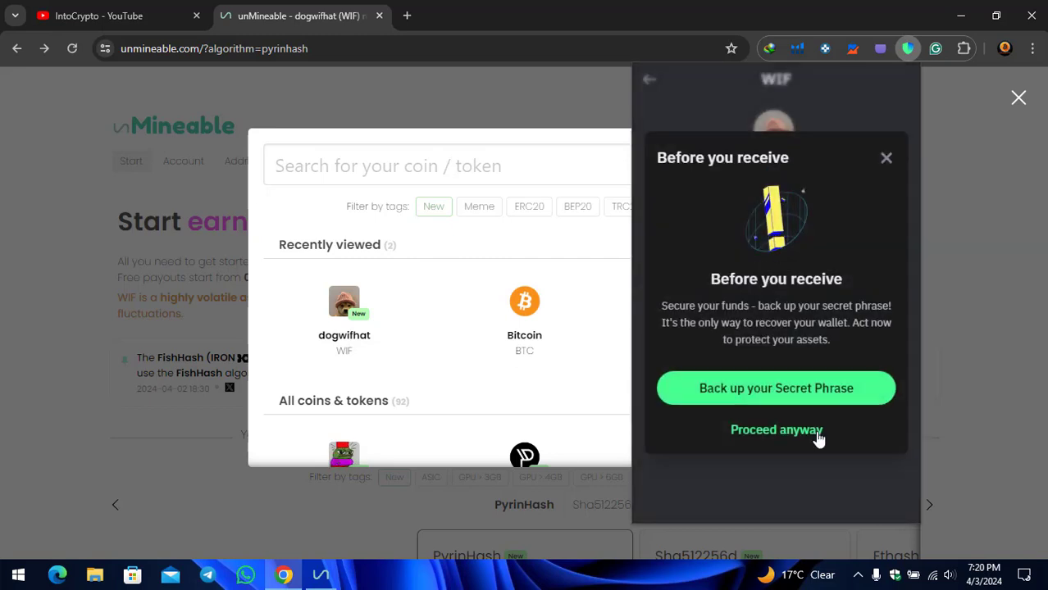
pyautogui.click(776, 429)
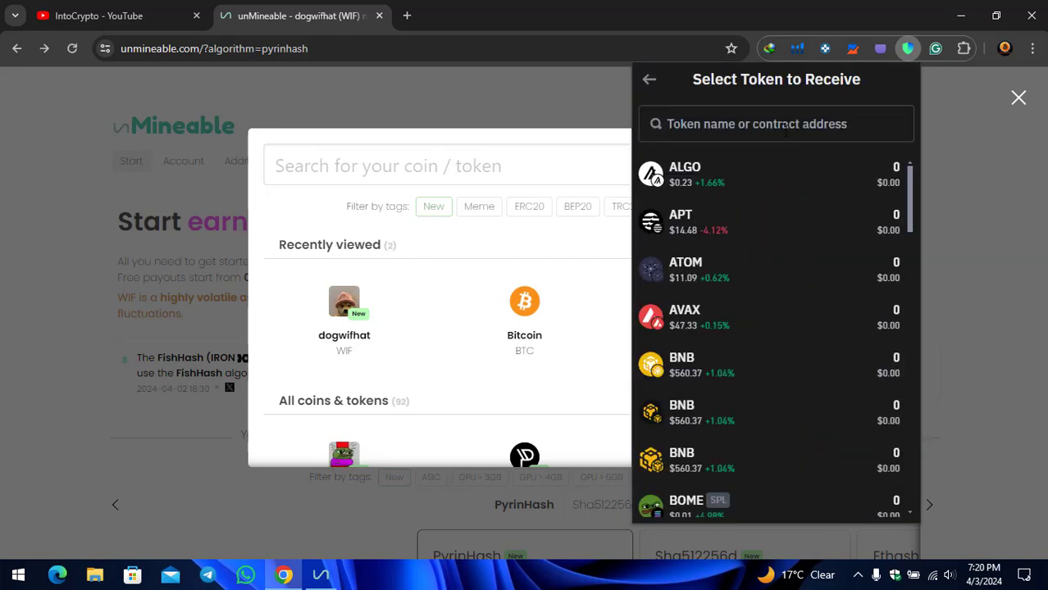
pyautogui.write('wif')
pyautogui.click(779, 182)
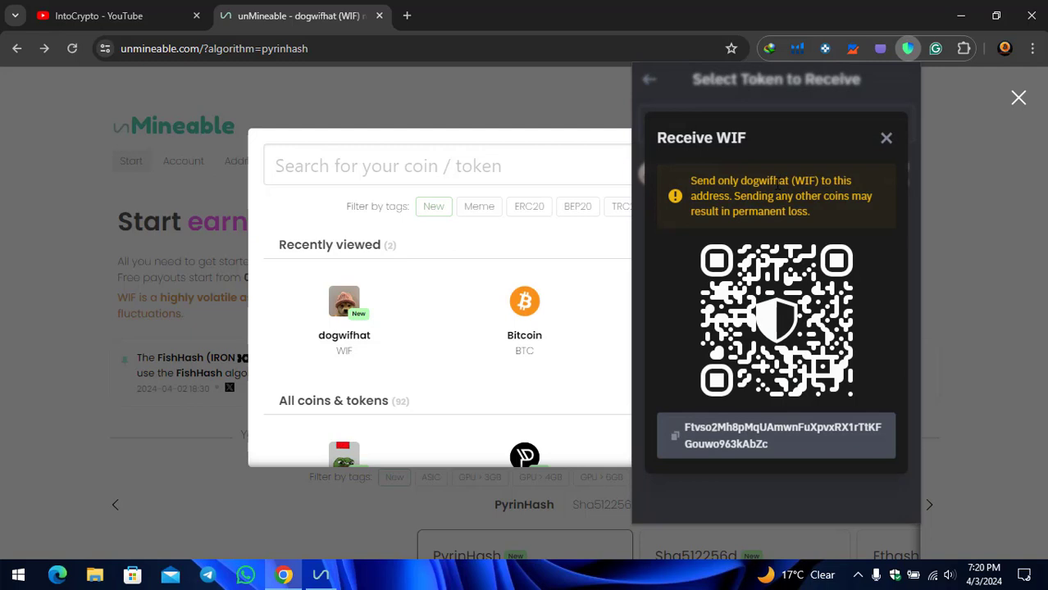
pyautogui.click(676, 437)
pyautogui.click(322, 575)
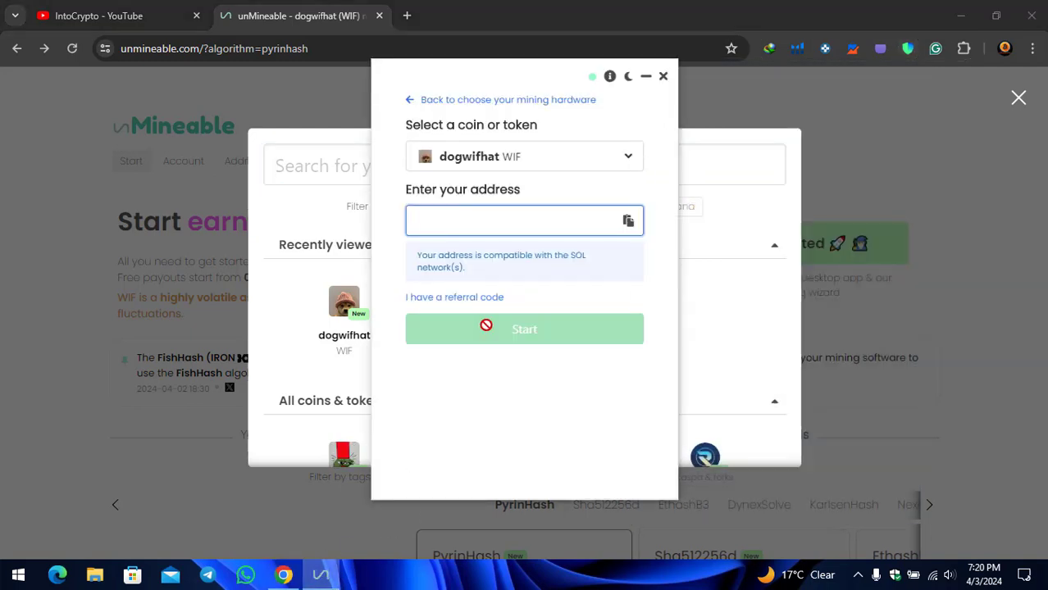
# - Paste the Solana address as the WIF payout address and start mining
pyautogui.hotkey('ctrl', 'v')
pyautogui.click(960, 15)
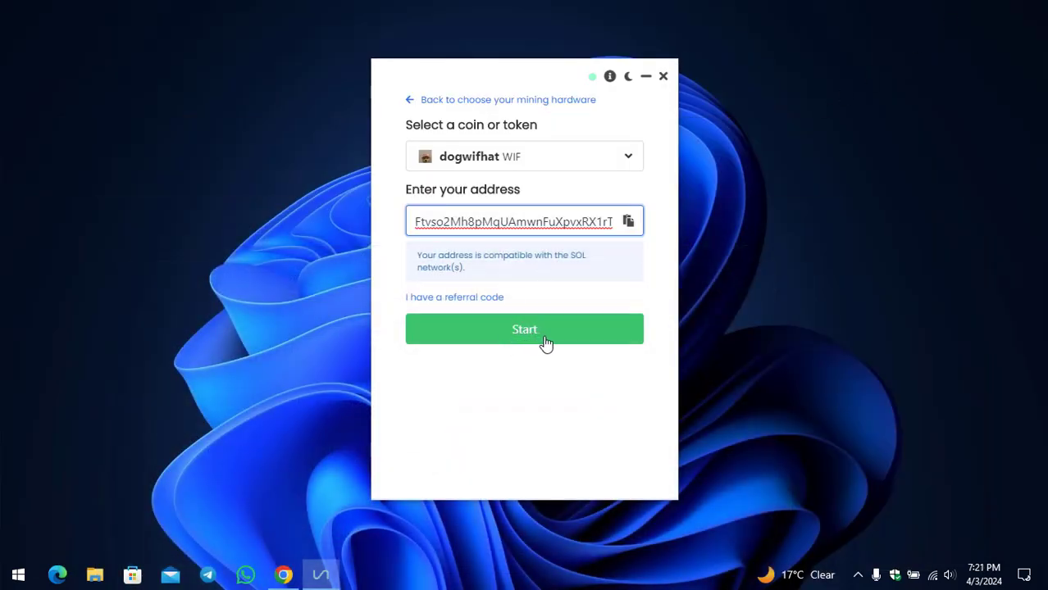
pyautogui.click(517, 332)
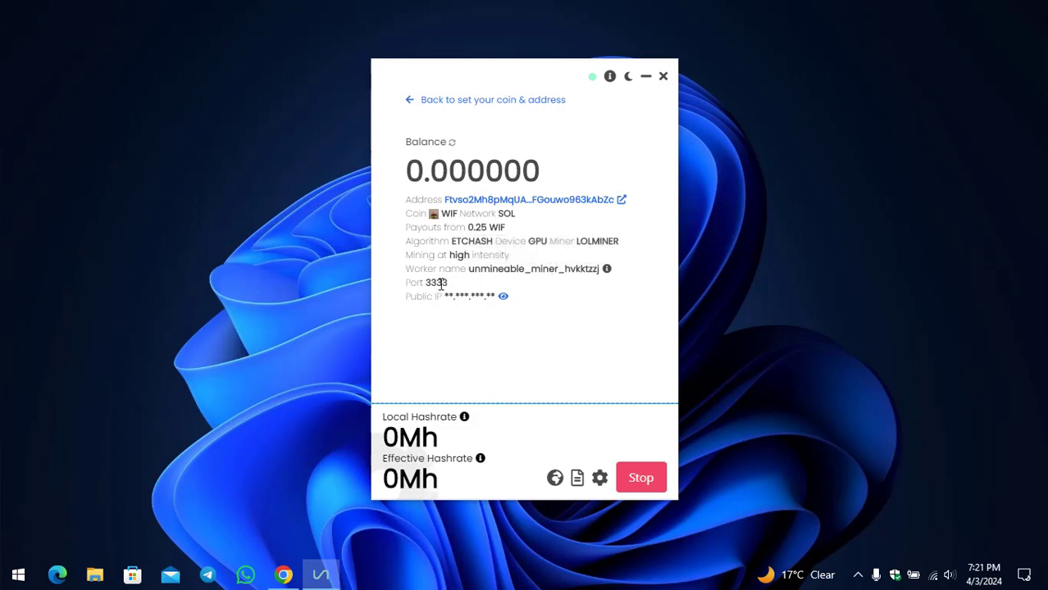
# - Review the mining settings, keeping lolMiner 1.85 Beta as the miner software
pyautogui.click(599, 478)
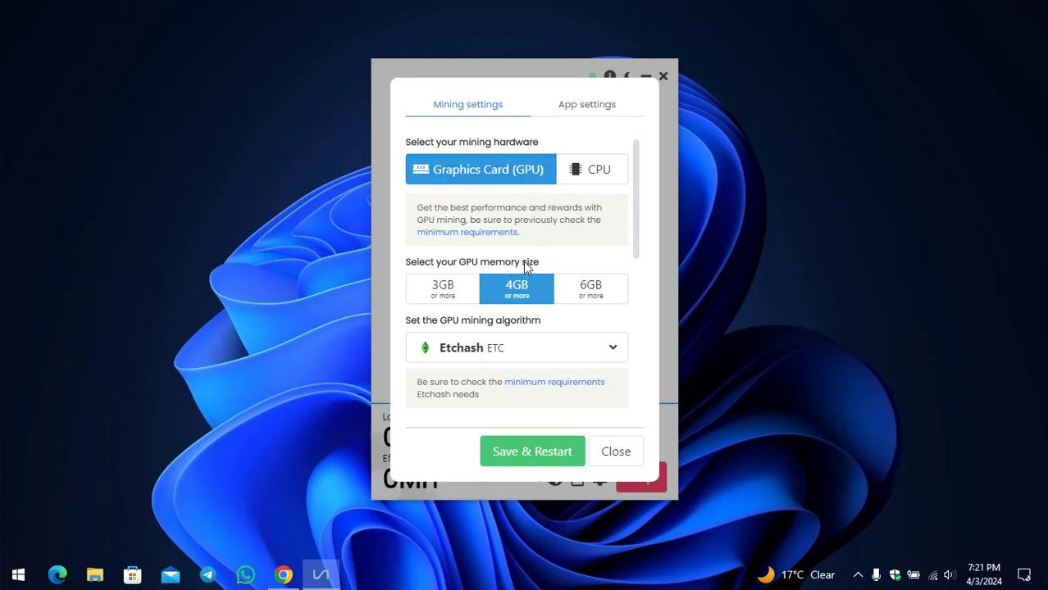
pyautogui.scroll(-1, 483, 323)
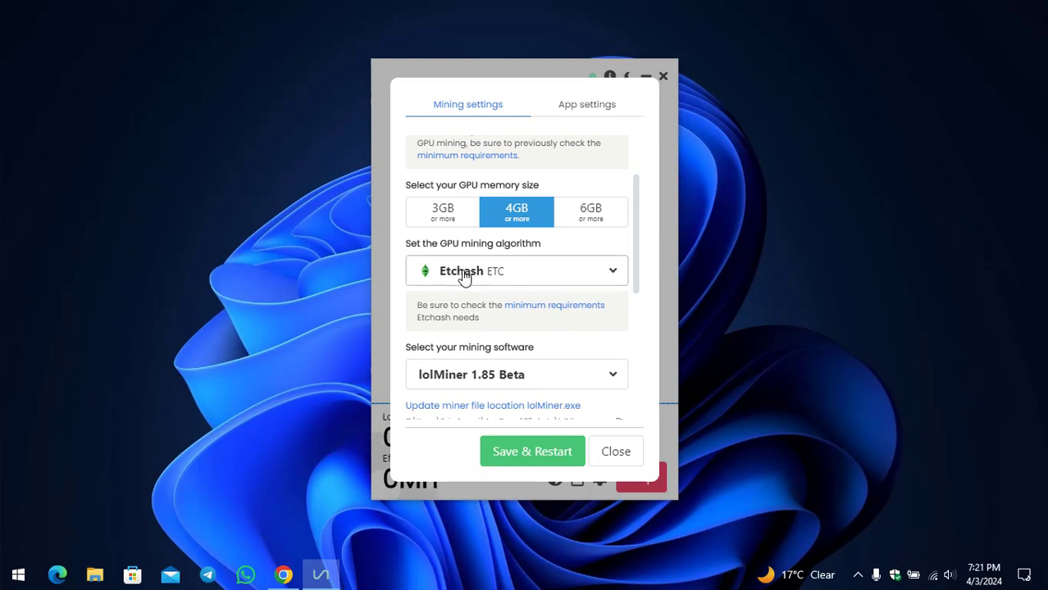
pyautogui.scroll(-1, 522, 305)
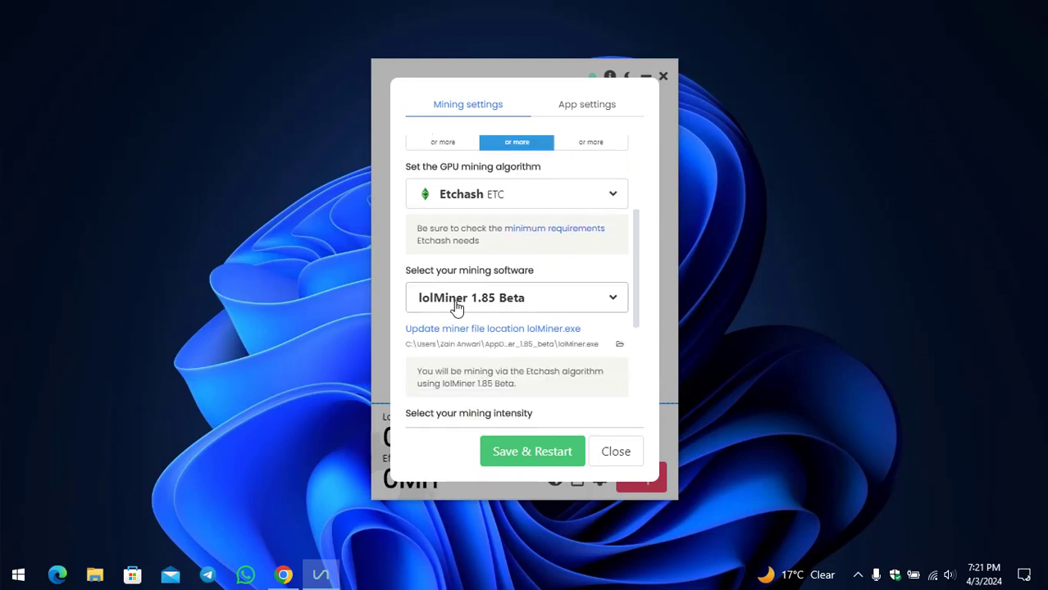
pyautogui.click(525, 304)
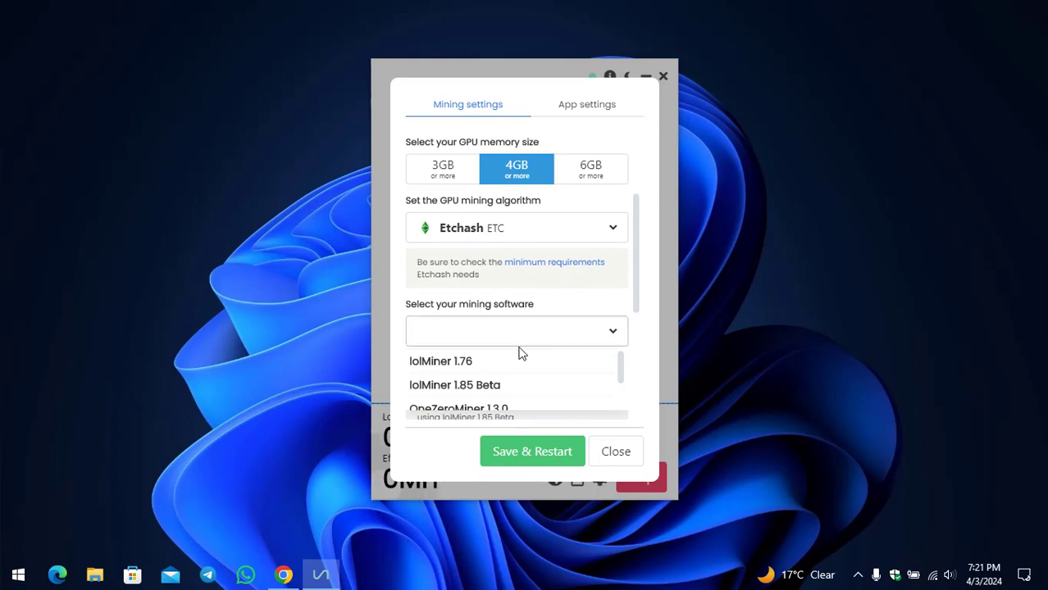
pyautogui.scroll(-2, 526, 360)
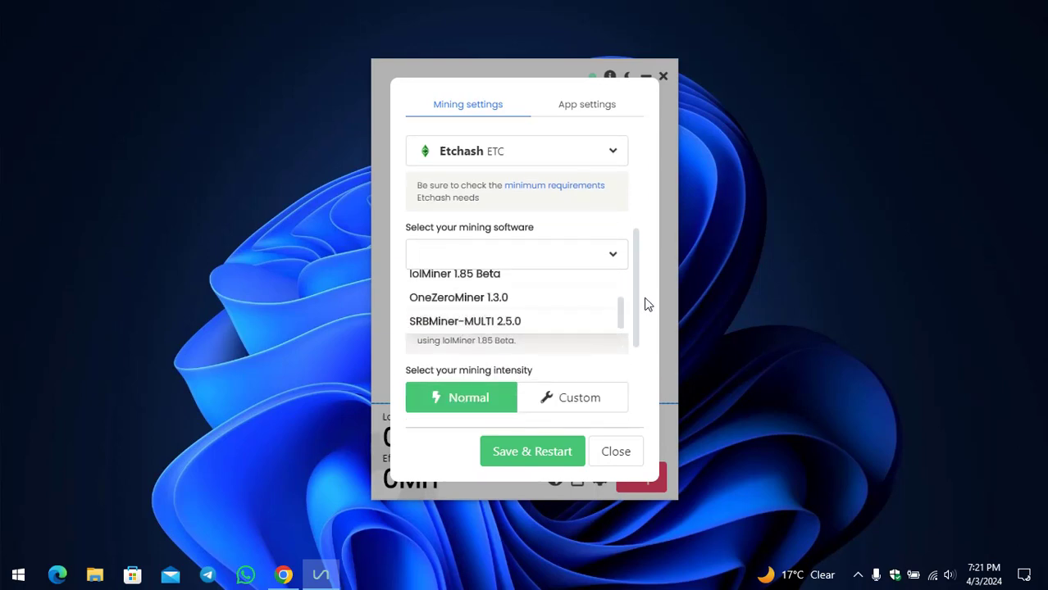
pyautogui.click(629, 261)
# - Close the settings unchanged and open the address's stats page on unMineable
pyautogui.scroll(-1, 500, 342)
pyautogui.scroll(-3, 500, 342)
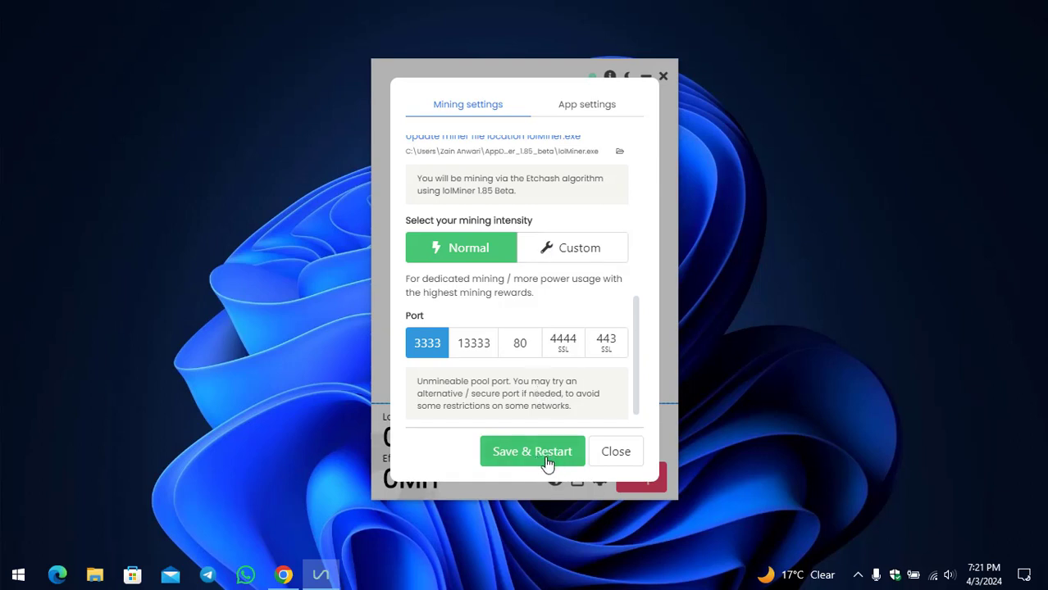
pyautogui.click(609, 459)
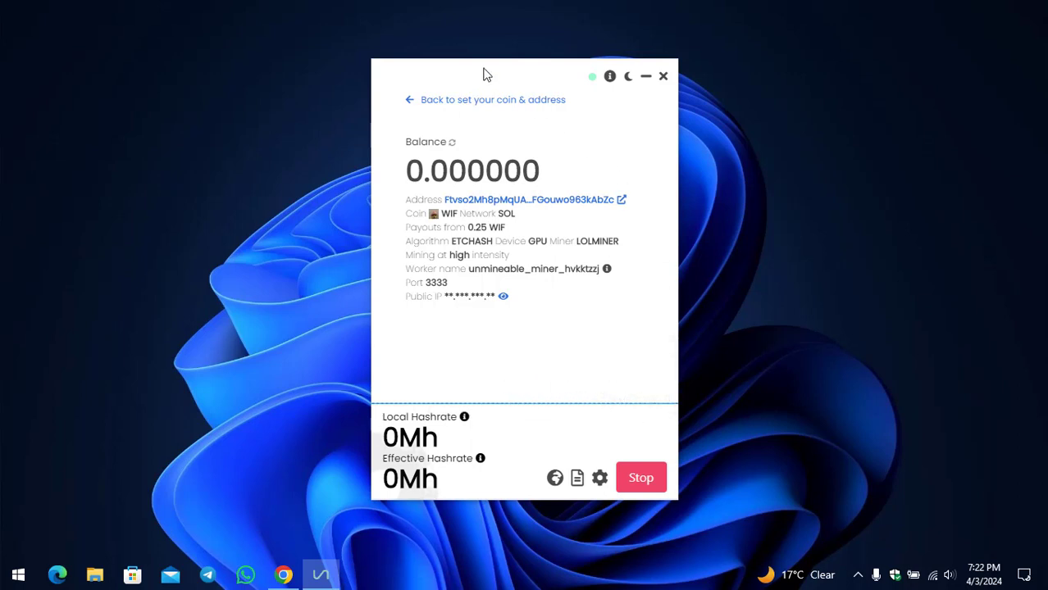
pyautogui.moveTo(485, 71); pyautogui.dragTo(474, 45)
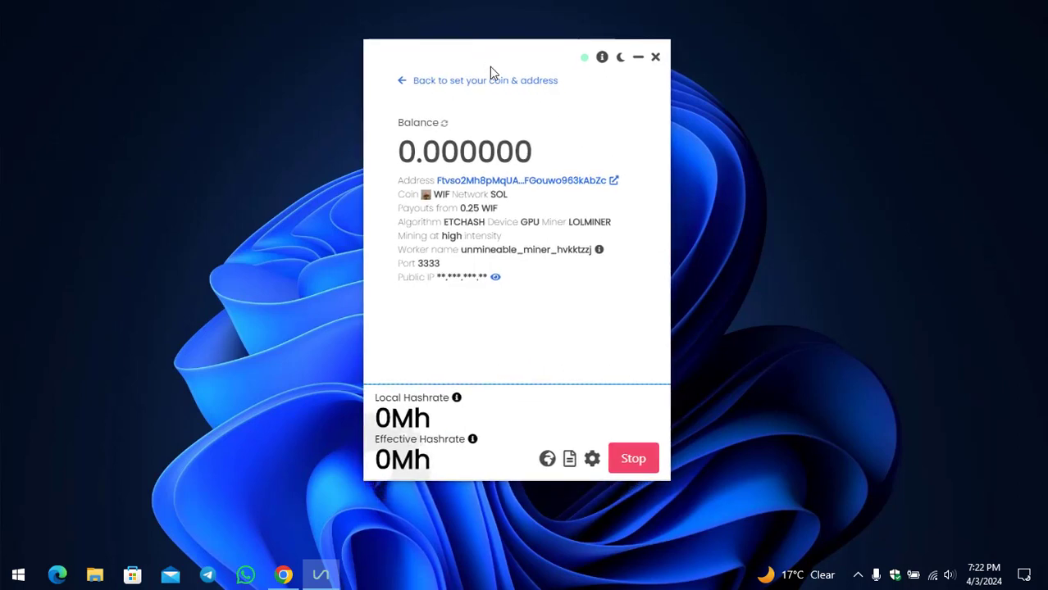
pyautogui.click(572, 189)
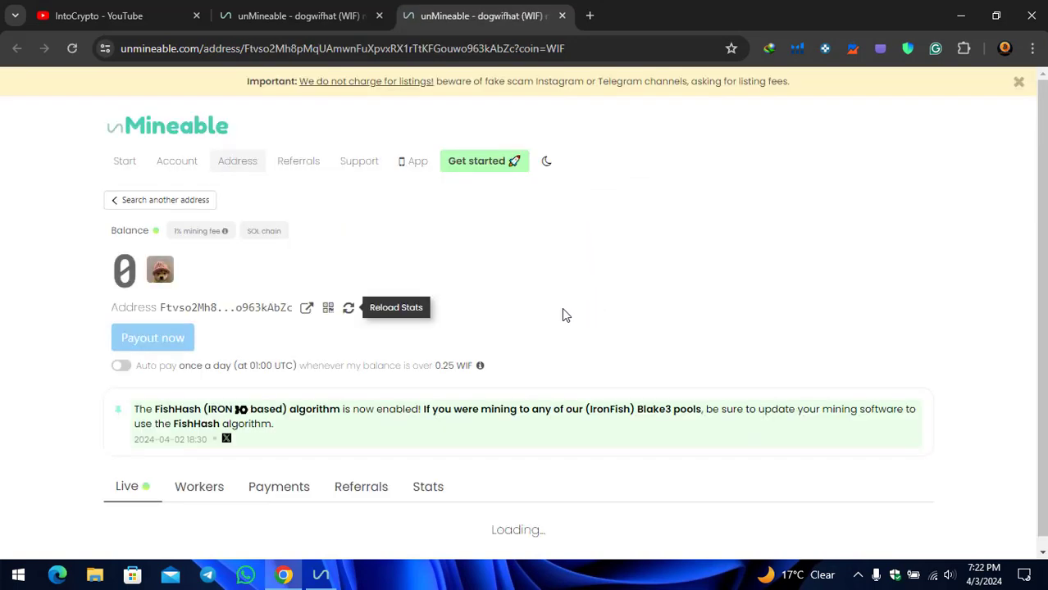
# - Check the Stats and Referrals tabs: zero balances, 0.25 payout threshold, 1% mining fee
pyautogui.scroll(-2, 563, 312)
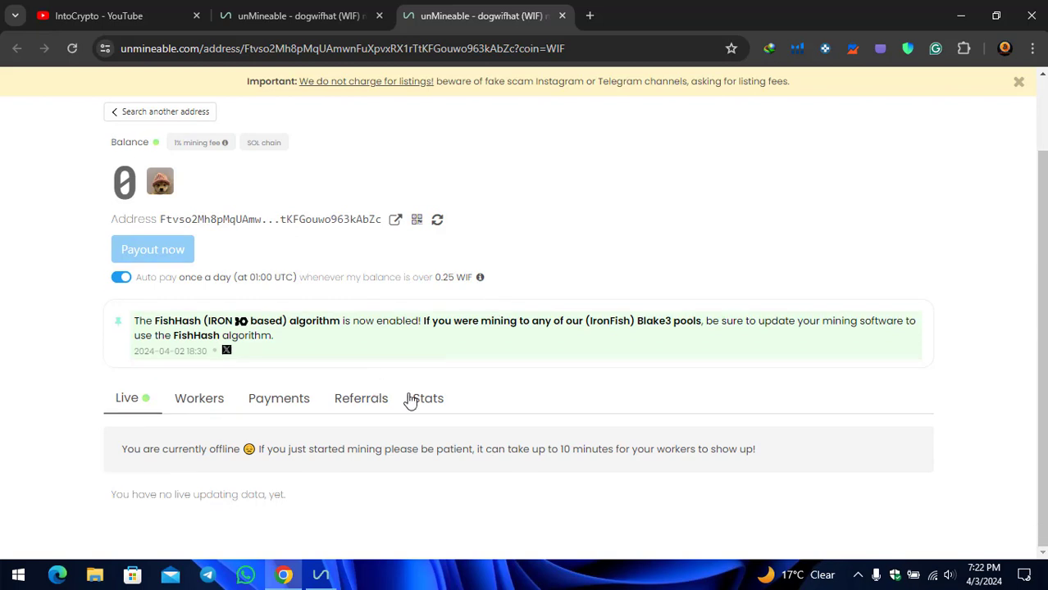
pyautogui.click(406, 400)
pyautogui.click(350, 487)
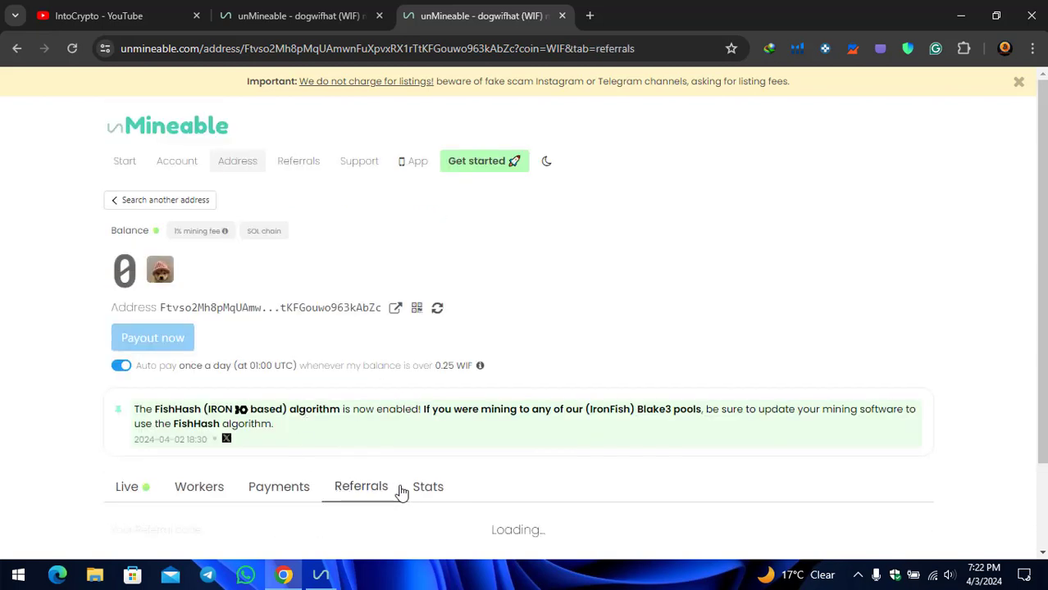
pyautogui.click(411, 487)
pyautogui.scroll(-2, 473, 446)
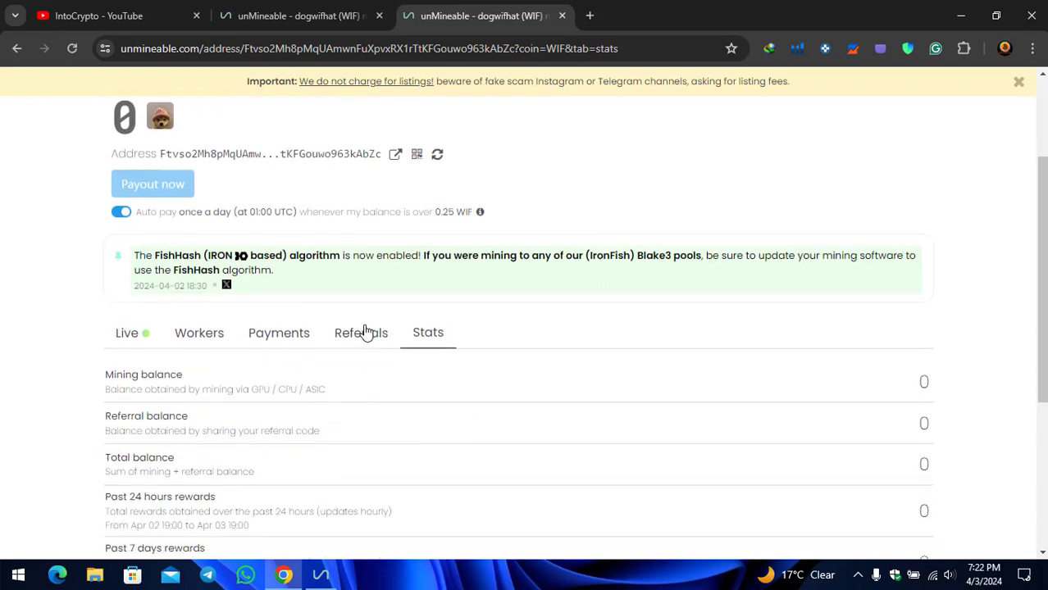
pyautogui.click(366, 332)
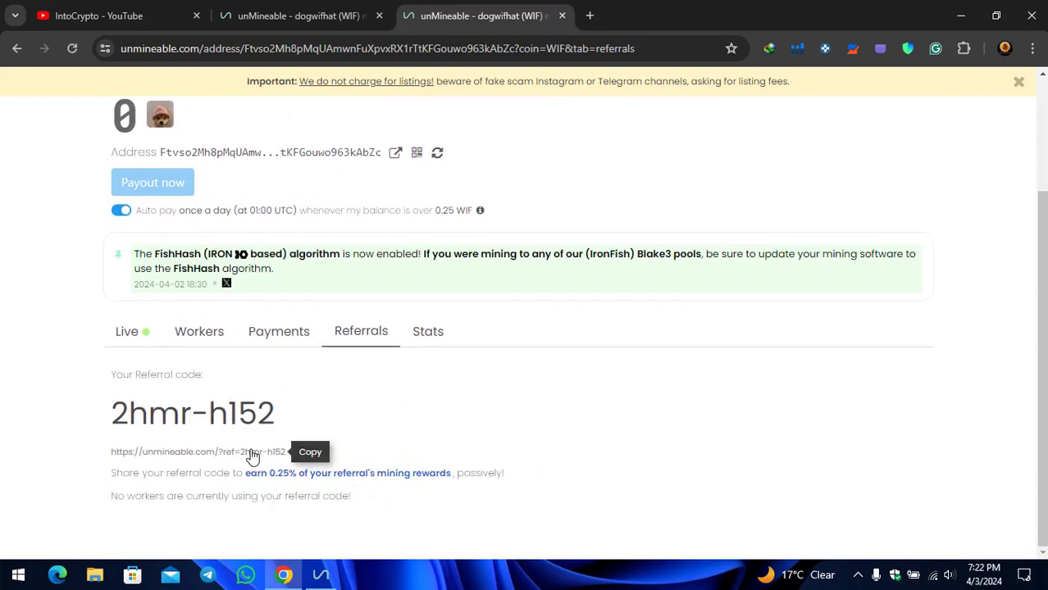
pyautogui.click(435, 330)
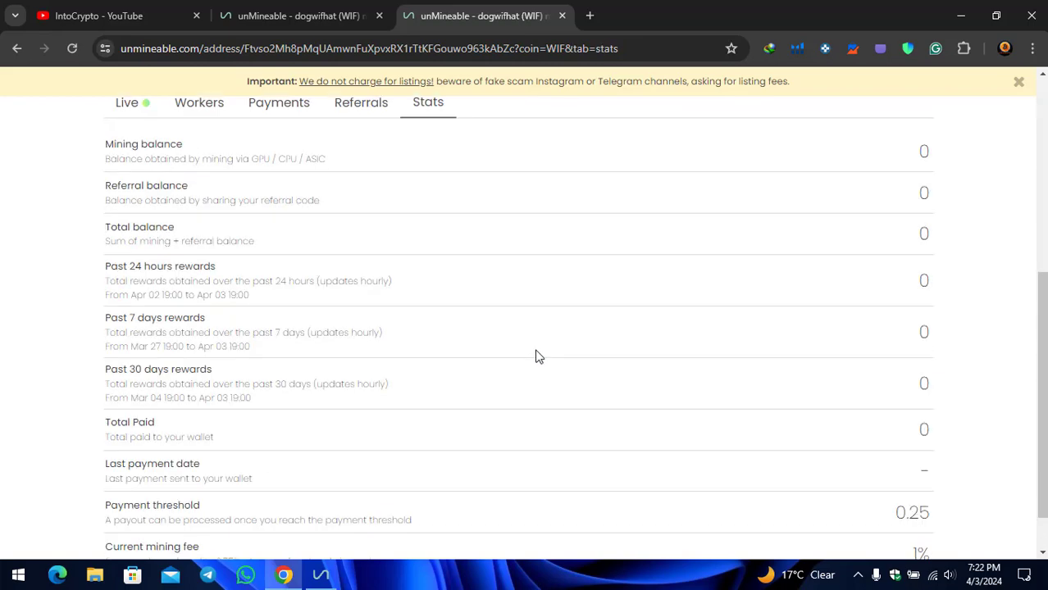
pyautogui.scroll(-1, 594, 368)
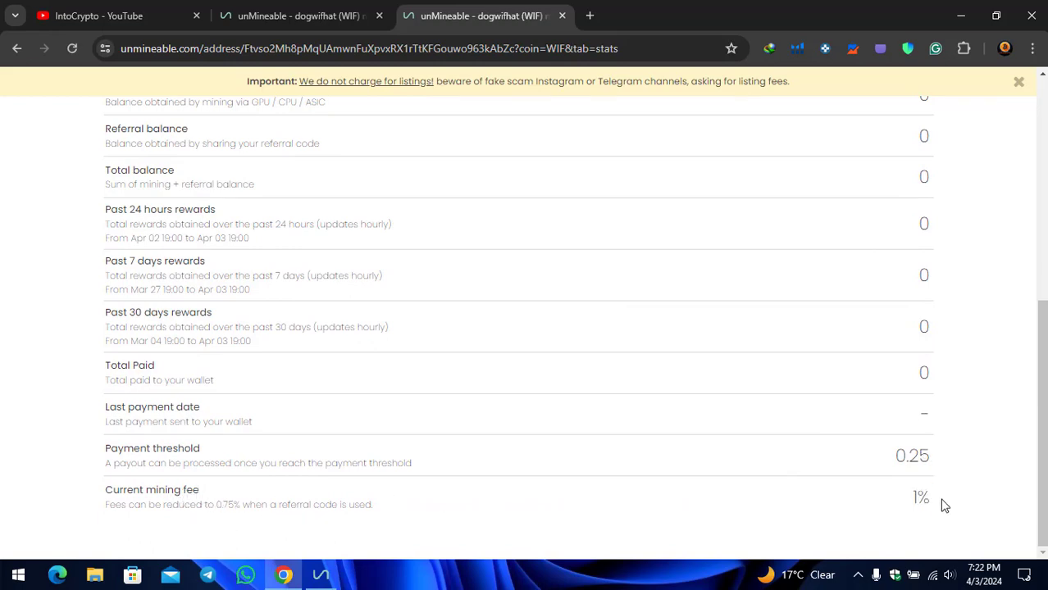
pyautogui.scroll(1, 964, 510)
pyautogui.scroll(5, 964, 500)
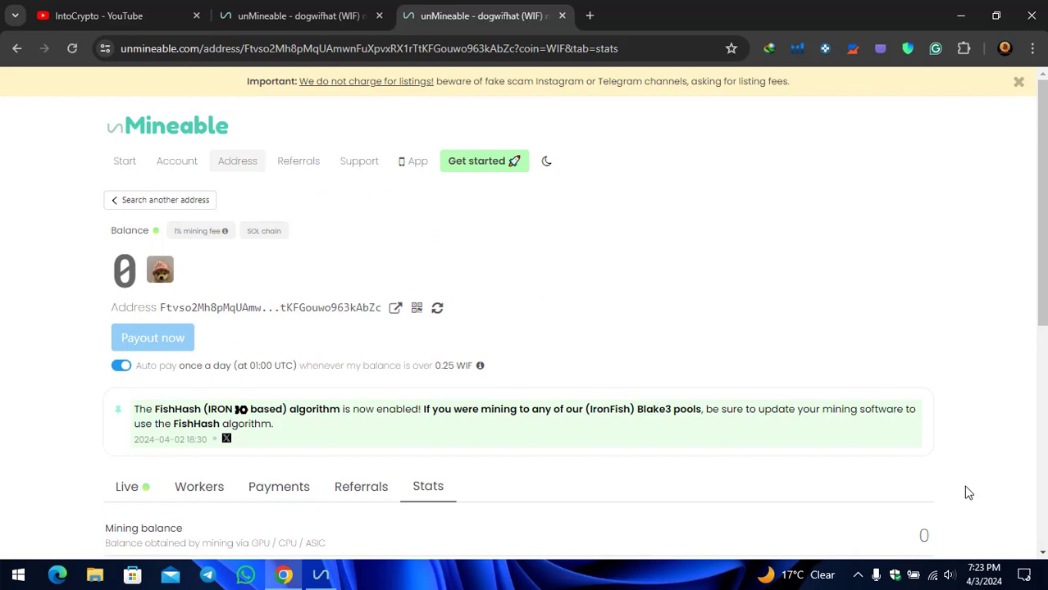
# - Close the Important listings banner and minimize Chrome back to the unMiner dashboard
pyautogui.click(1018, 82)
pyautogui.click(972, 18)
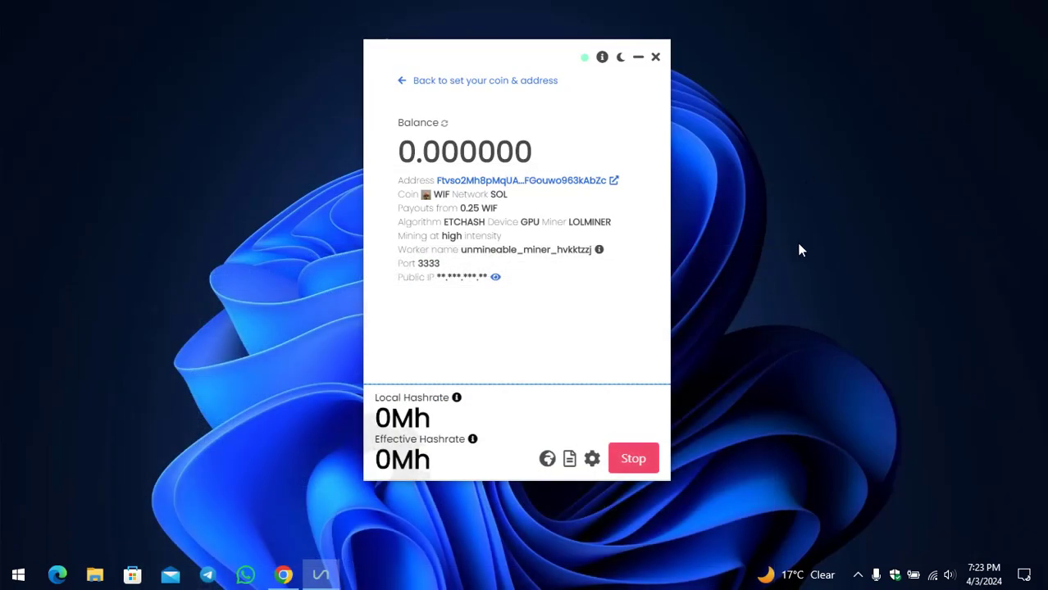